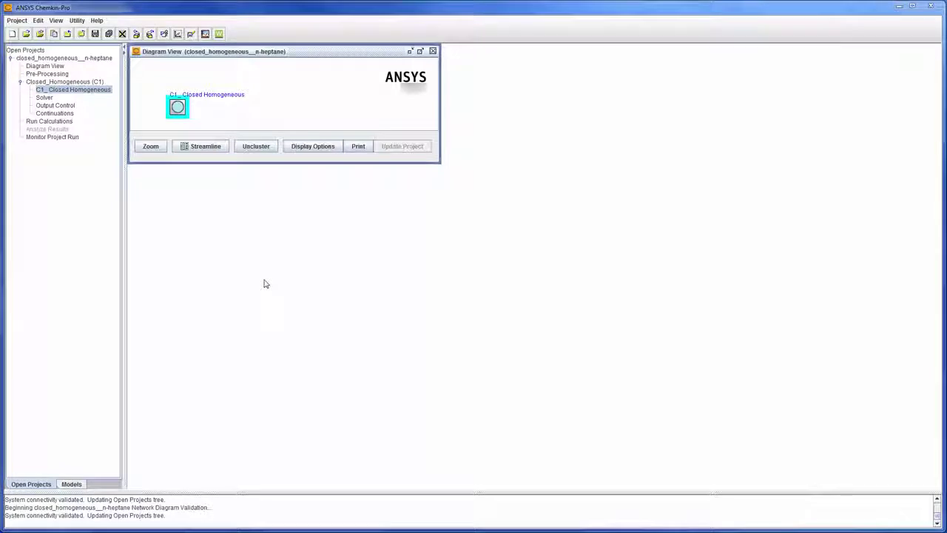
double_click(180, 110)
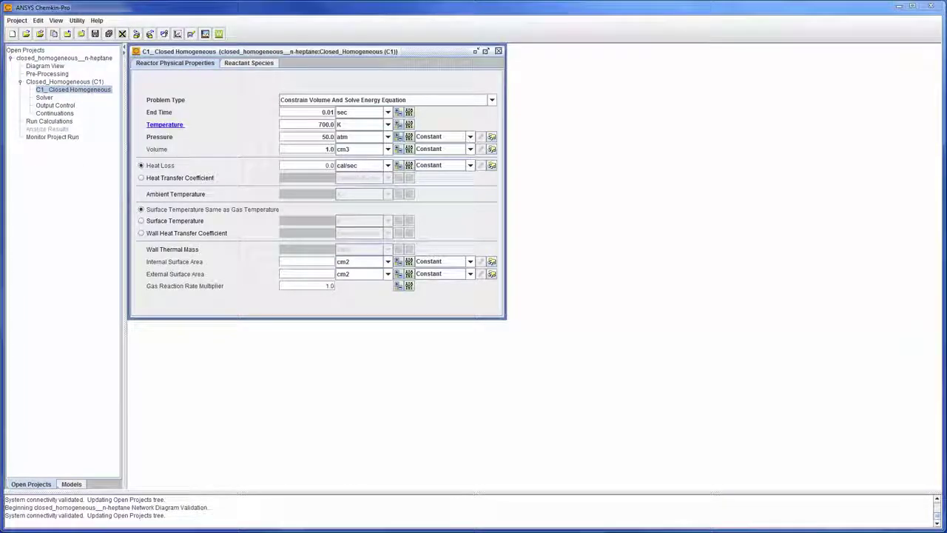
click(409, 136)
drag(189, 141, 432, 63)
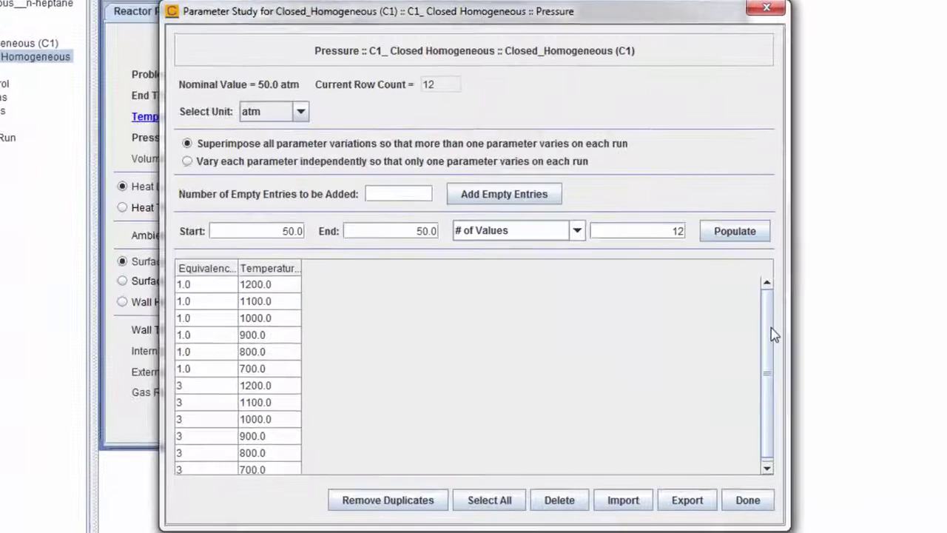
scroll(770, 328, down, 1)
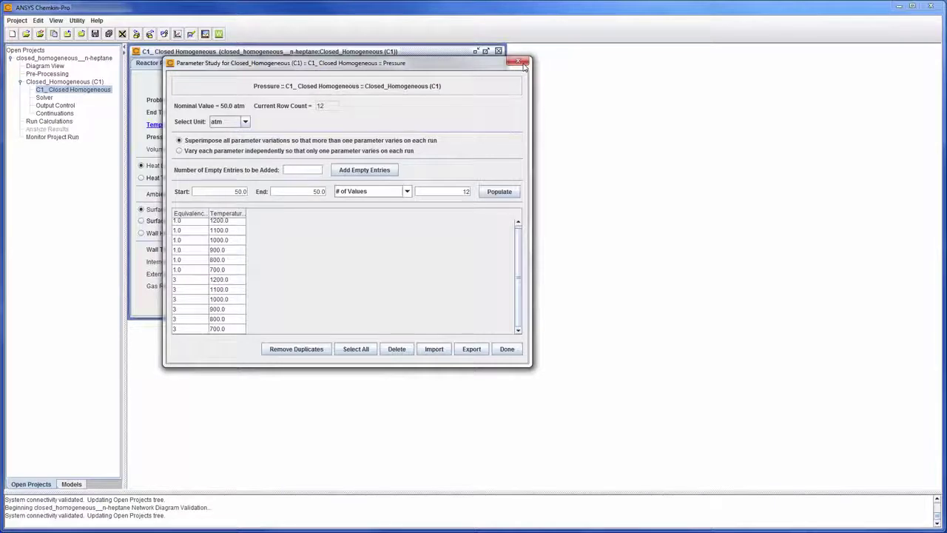
click(521, 63)
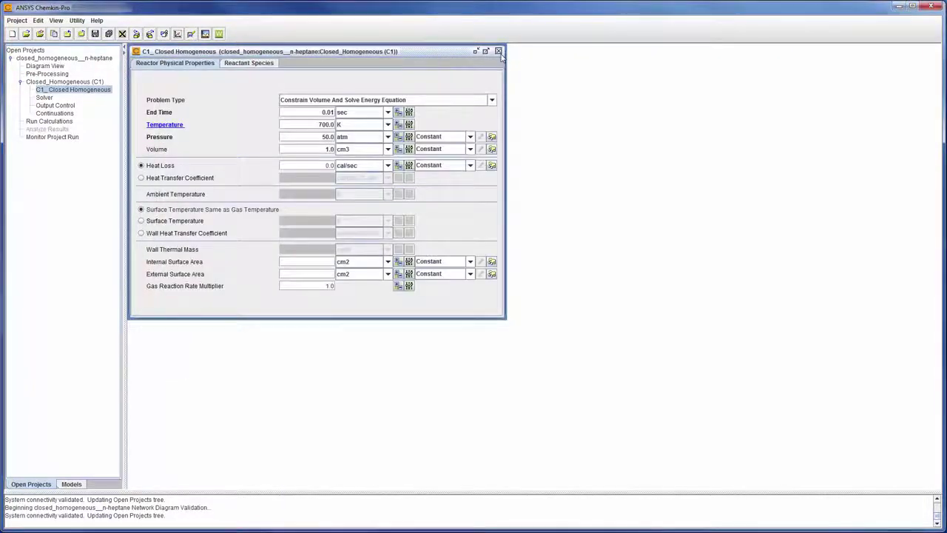
Close the reactor panel and start a new Mechanism Reduction operation in Reaction Workbench.
click(498, 52)
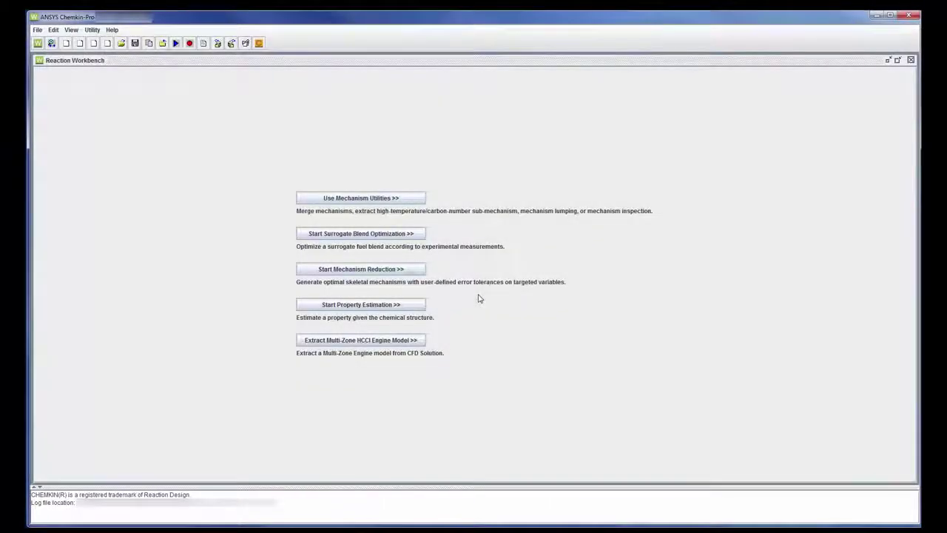
click(414, 272)
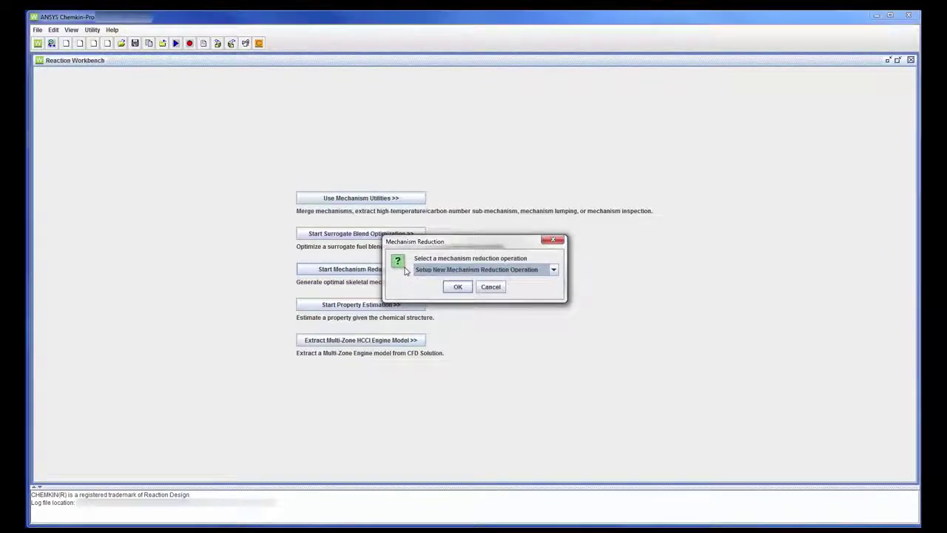
click(457, 286)
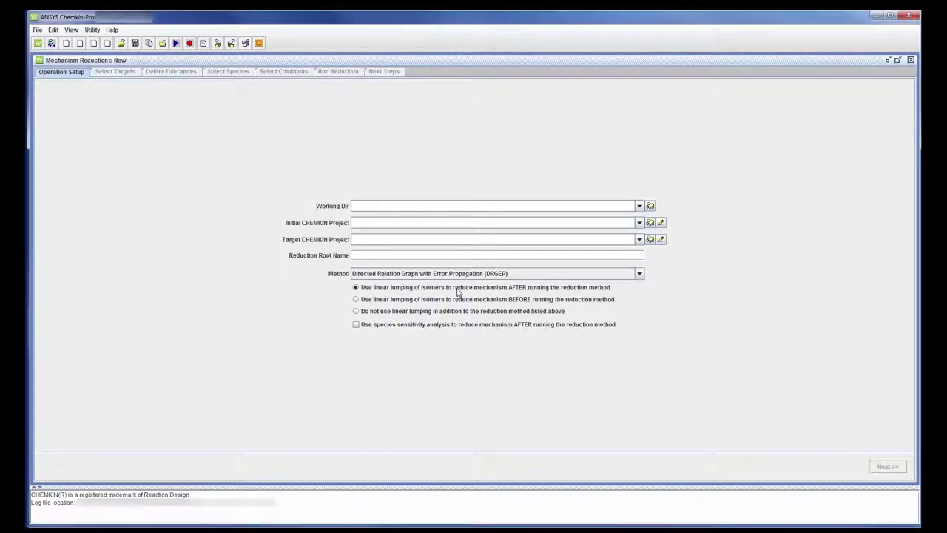
Point the reduction at the working directory and n-heptane project, keep DRGEP, and disable linear lumping.
click(649, 205)
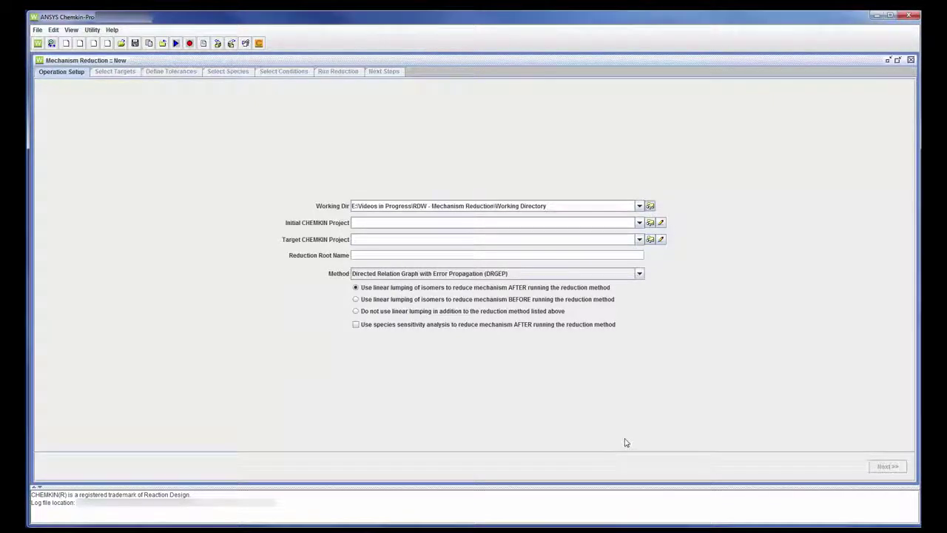
click(641, 222)
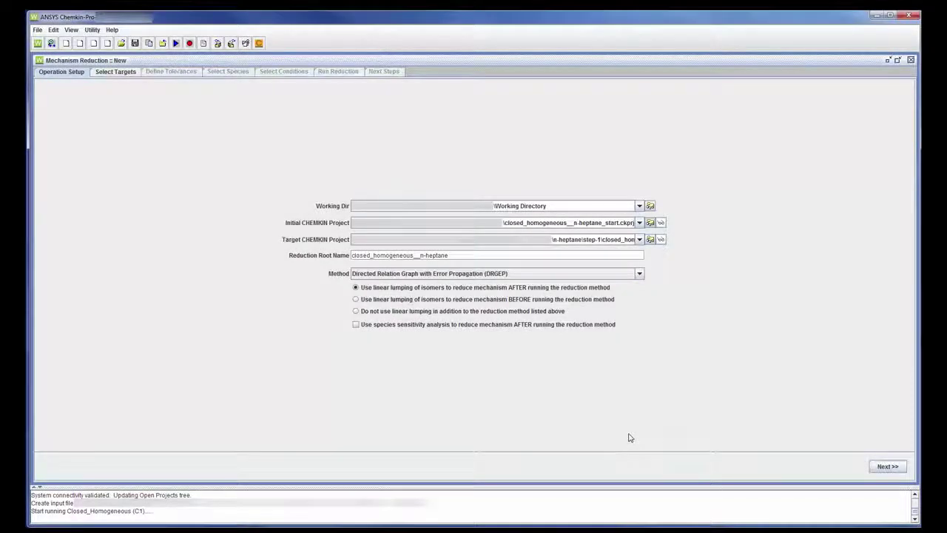
click(639, 274)
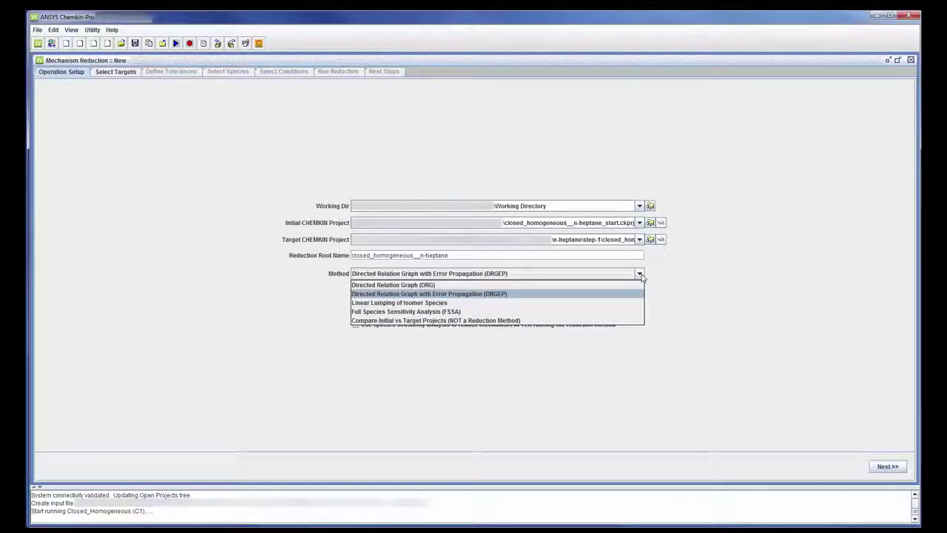
click(640, 275)
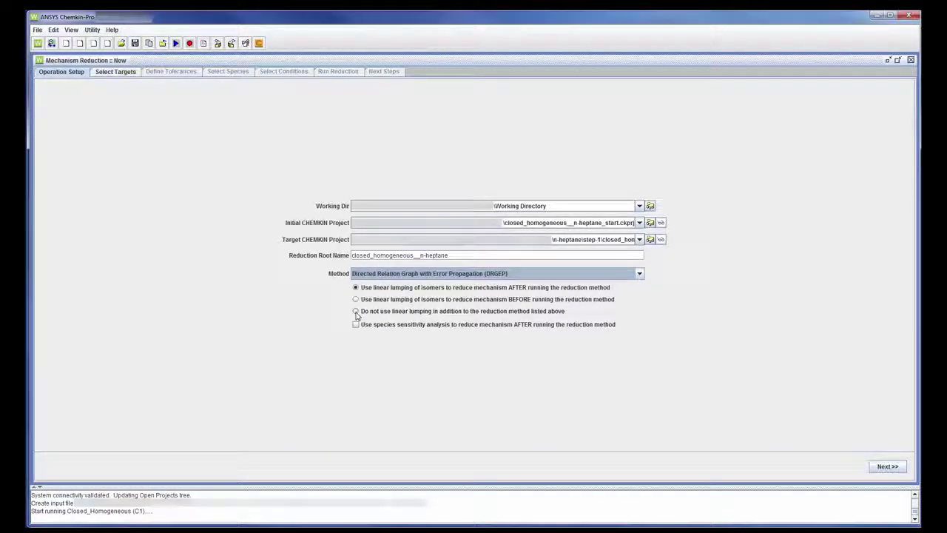
click(356, 313)
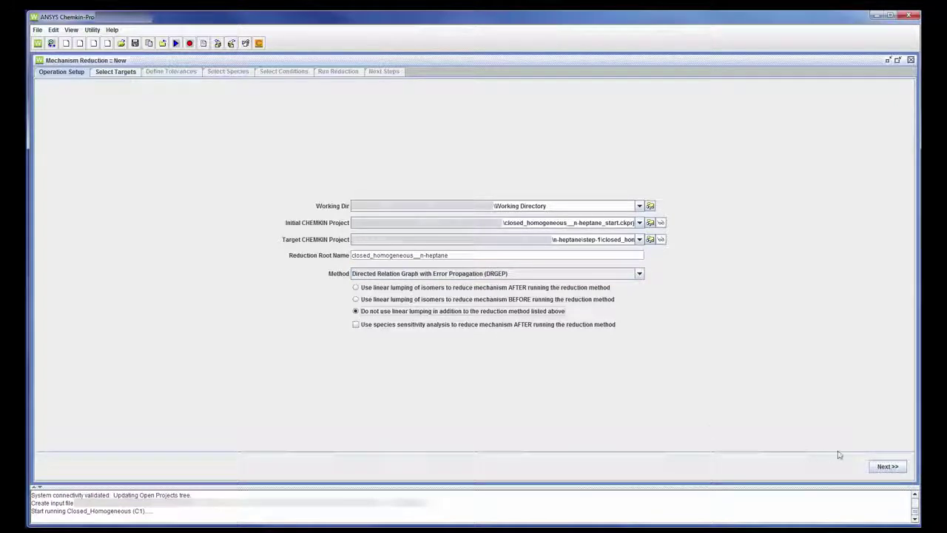
click(888, 468)
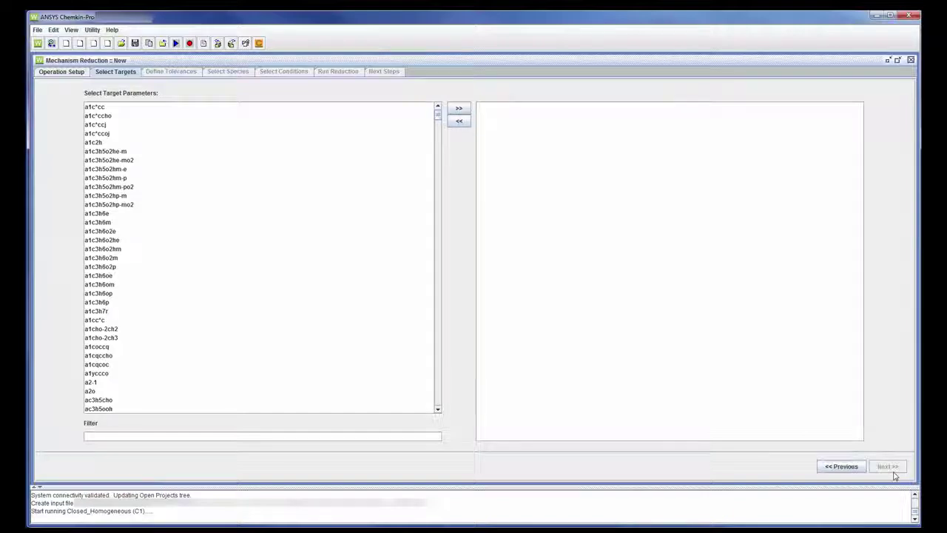
Filter the parameter list for 'ig' and add ignition time to the targets.
click(427, 435)
text(ig)
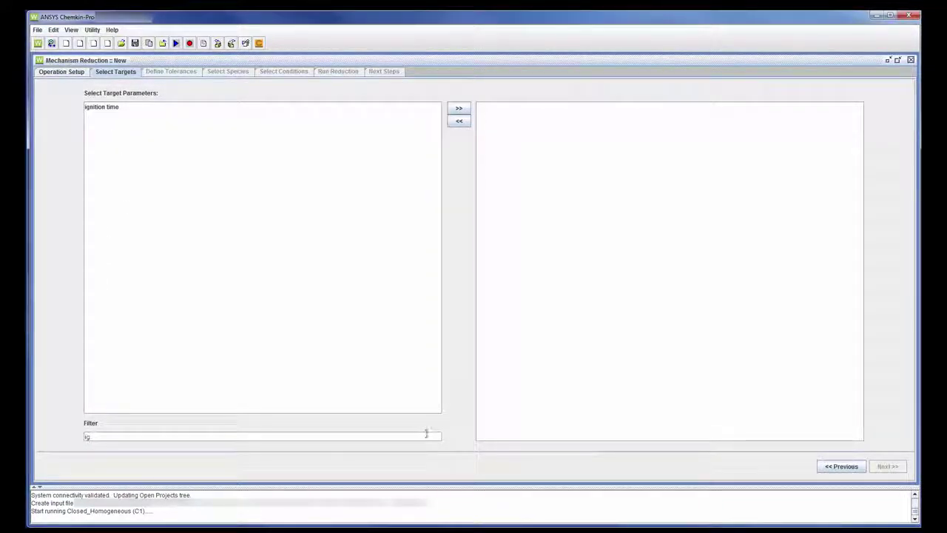
click(109, 108)
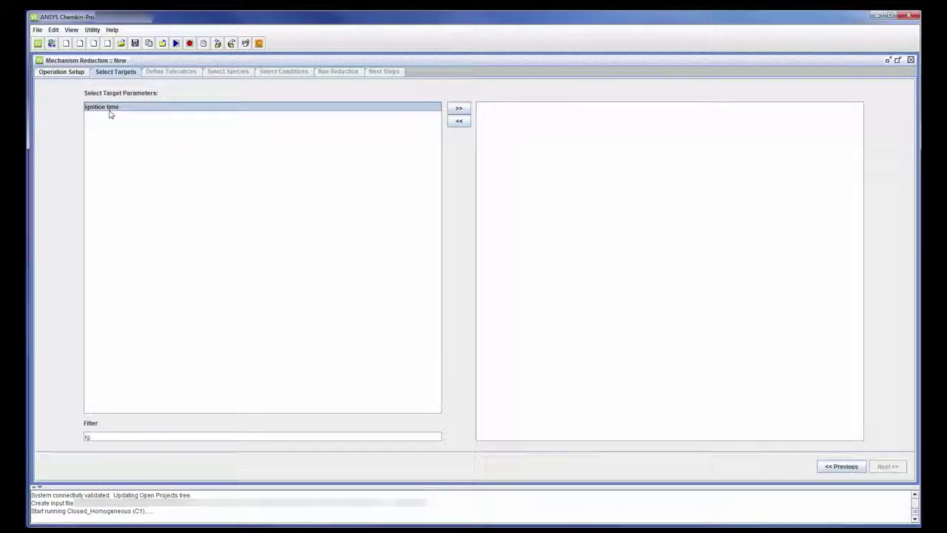
click(459, 108)
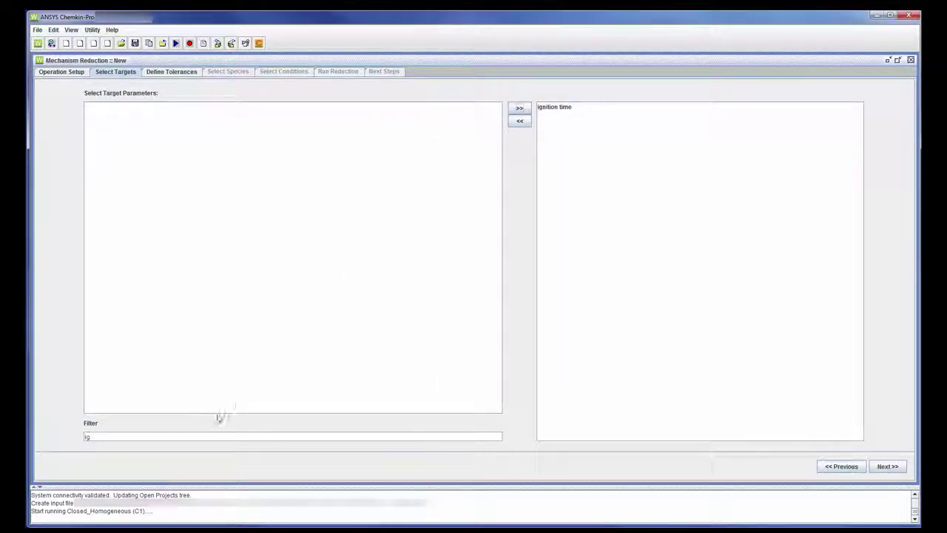
Filter for 'no' and add the NO mole fraction as a second target.
click(200, 435)
key(BackSpace)
key(BackSpace)
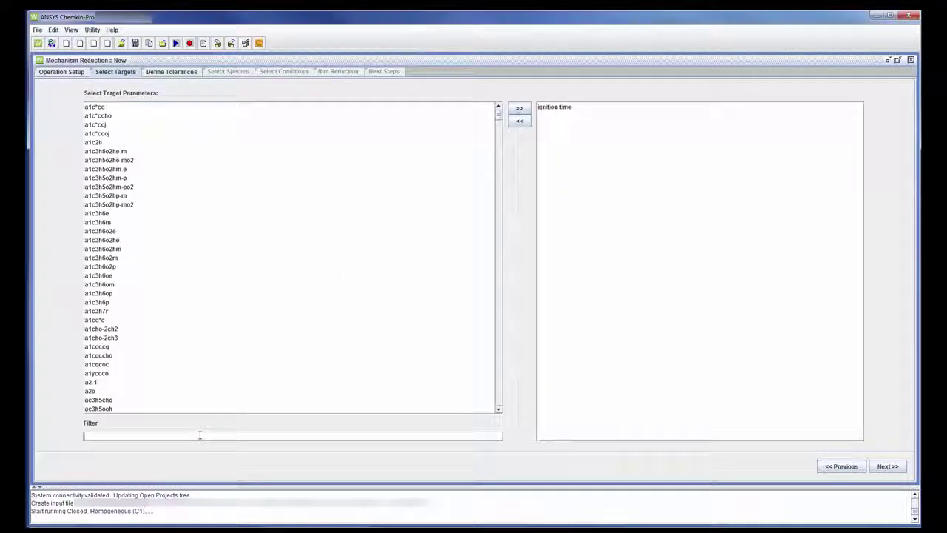
text(no)
click(89, 107)
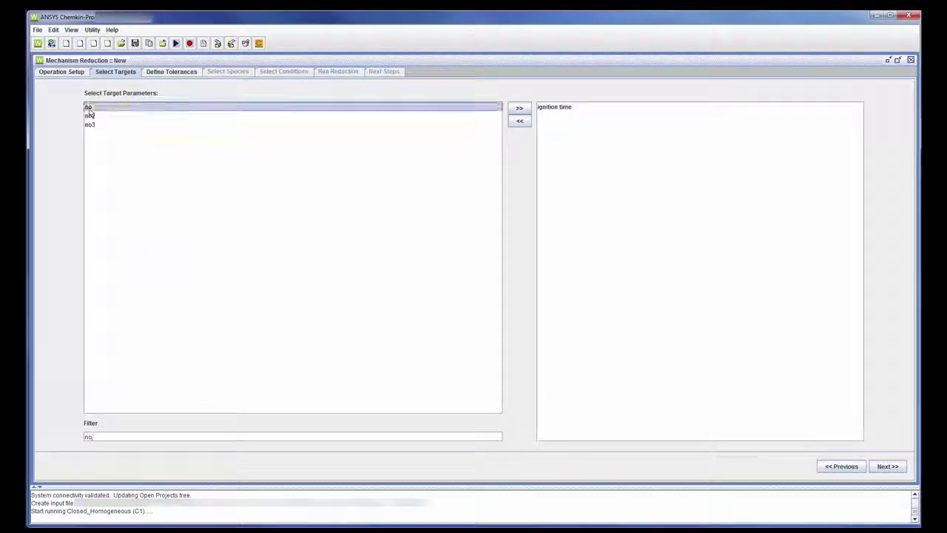
click(519, 109)
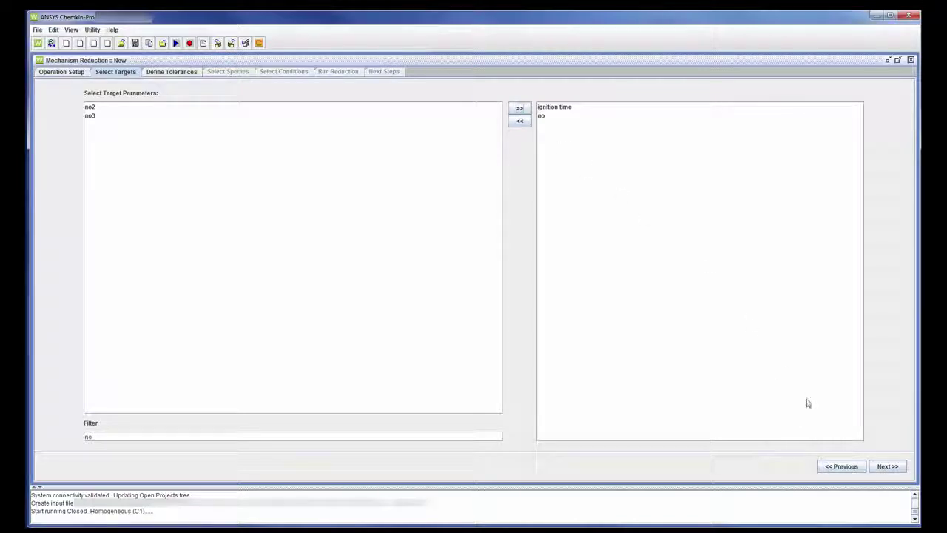
click(882, 469)
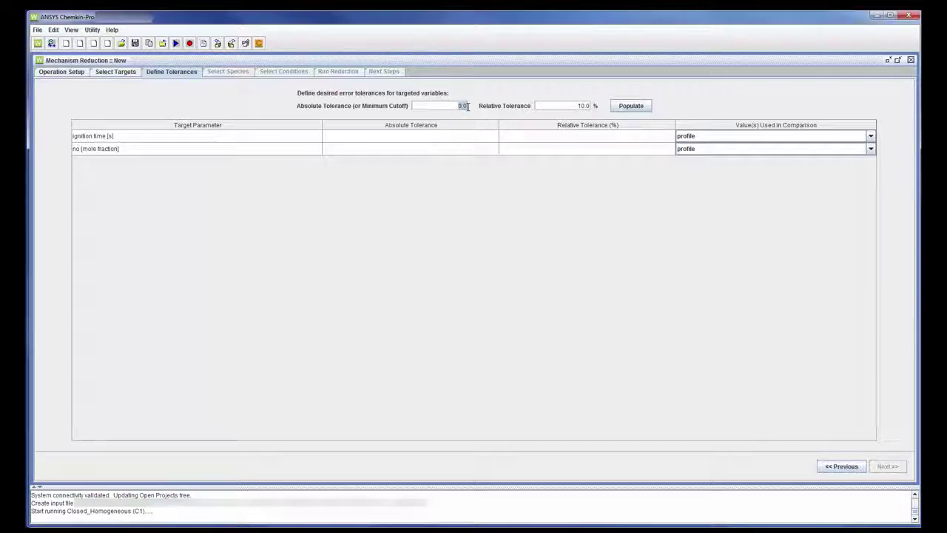
Set a 1e-06 absolute tolerance and populate it to both target rows.
key(BackSpace)
key(BackSpace)
key(BackSpace)
text(1e-06)
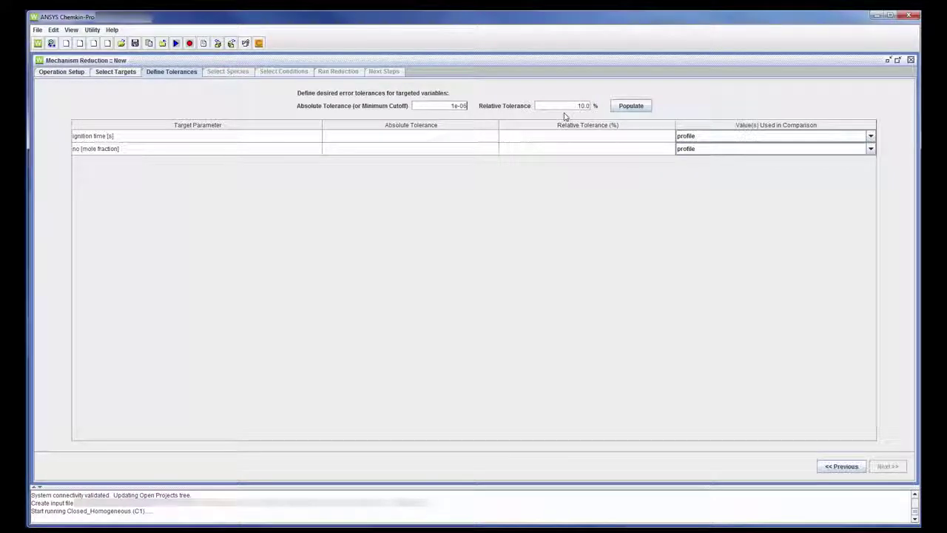
click(631, 106)
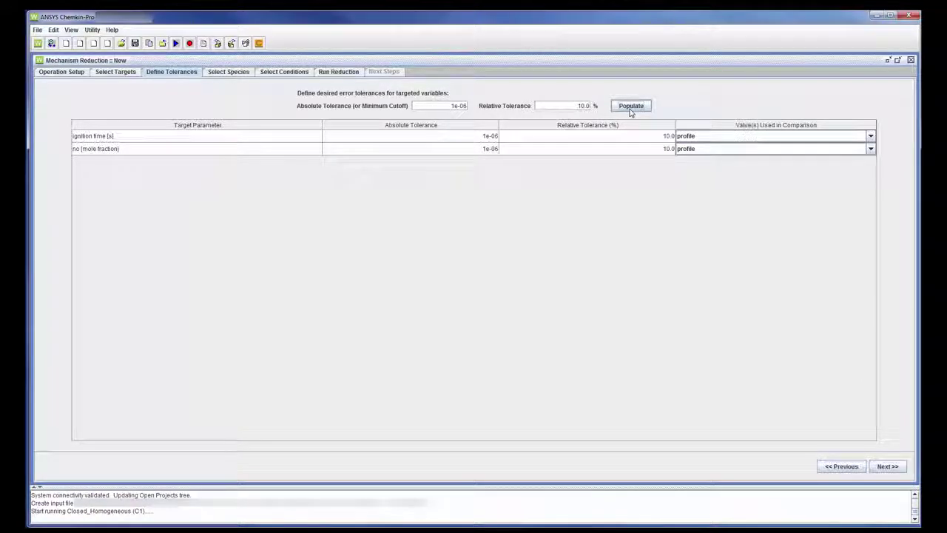
Compare ignition time at its endpoint and NO mole fraction at its maximum.
click(871, 136)
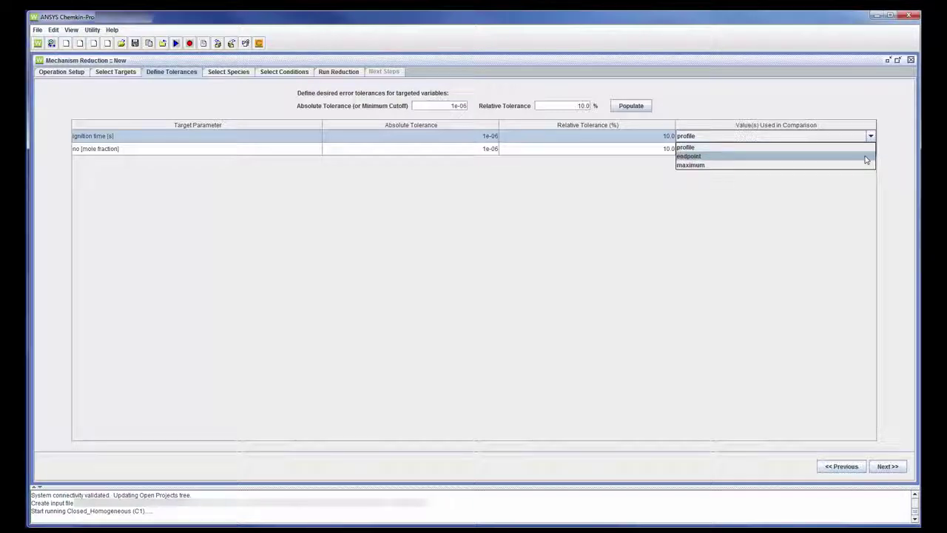
click(866, 157)
click(868, 149)
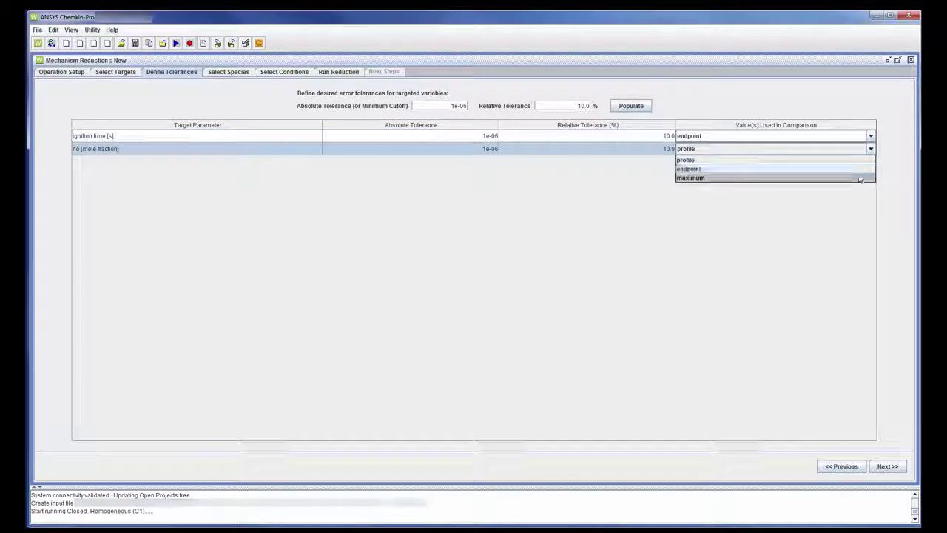
click(859, 179)
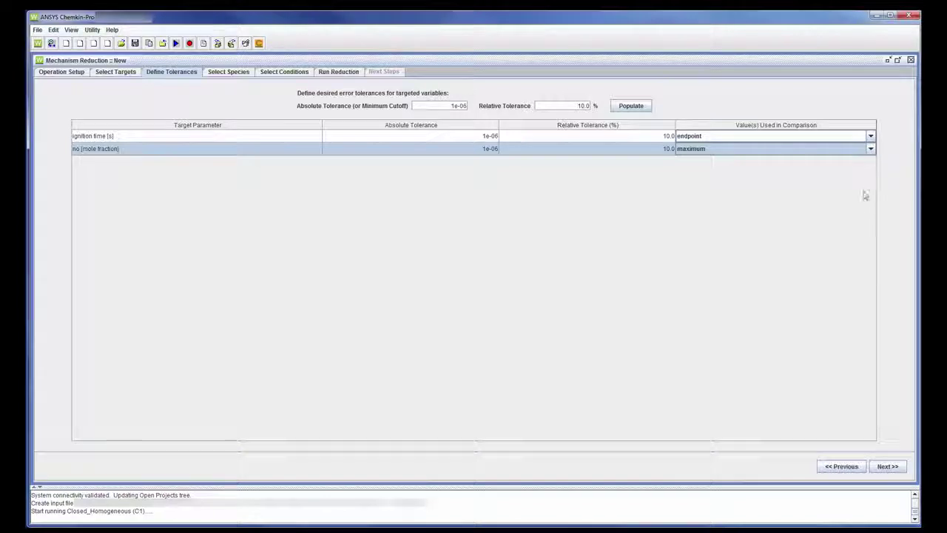
Filter the species list for 'co' and add co to the species kept in the mechanism.
click(882, 470)
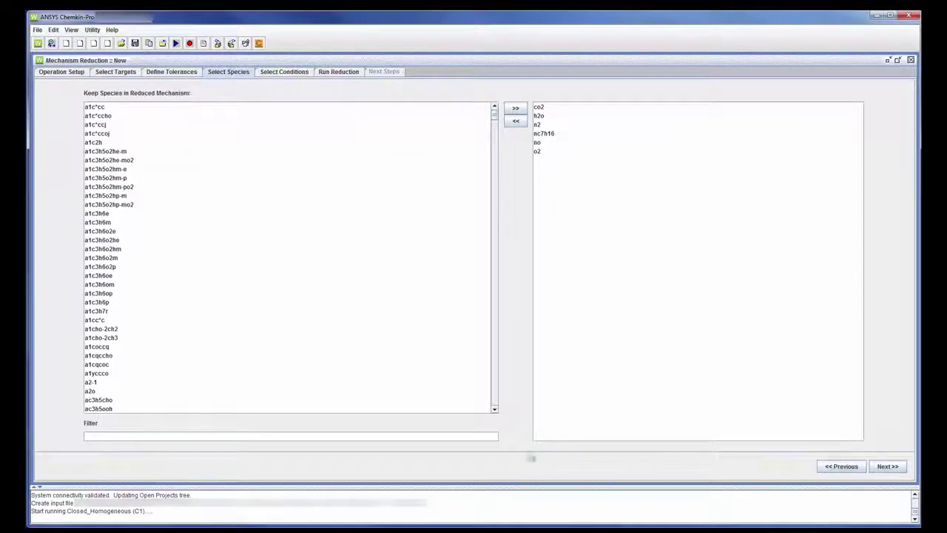
click(476, 440)
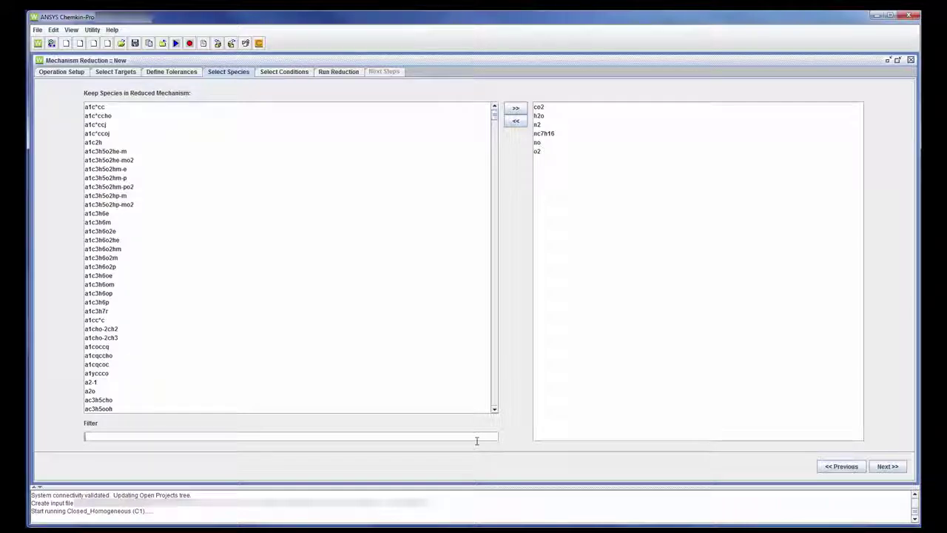
text(co)
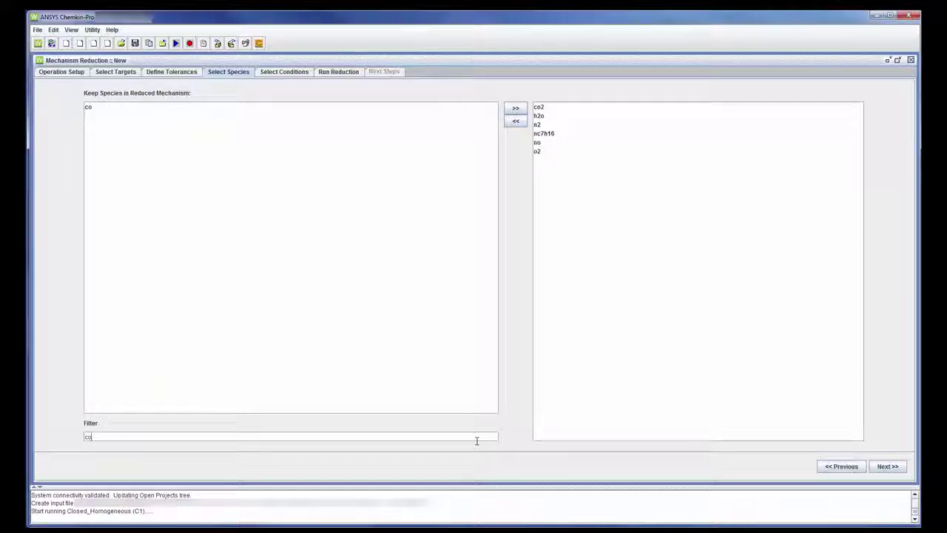
click(89, 111)
click(516, 110)
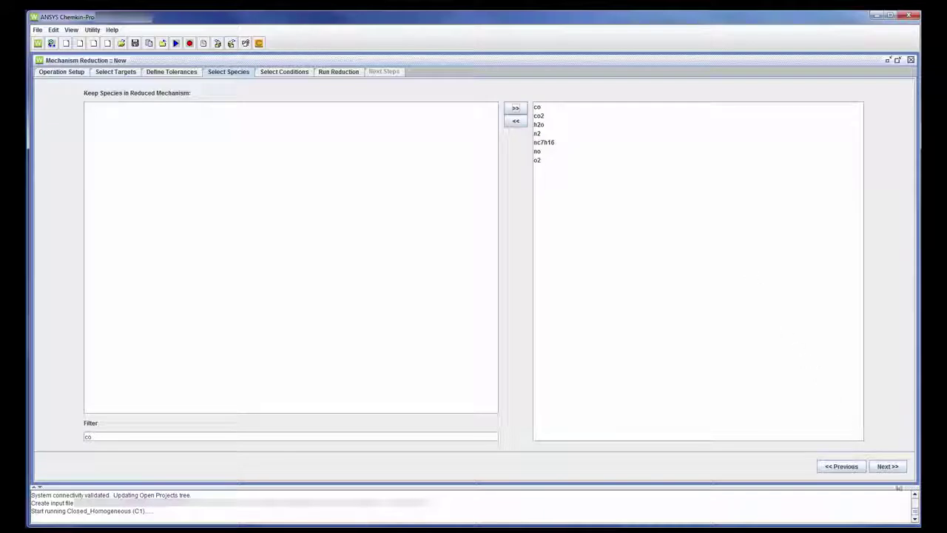
Clear all twelve runs and select only run 1 (phi 1.0, 1200 K) for the reduction.
click(890, 468)
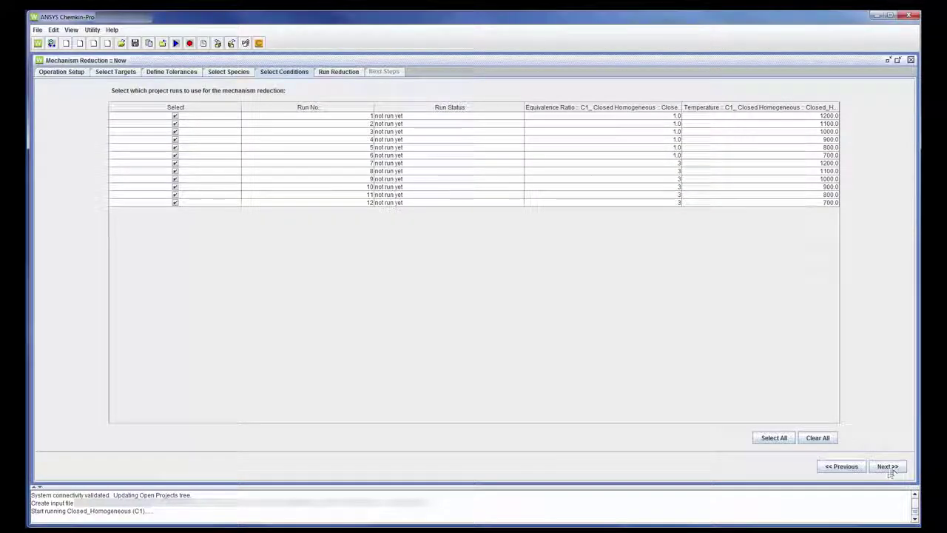
click(830, 440)
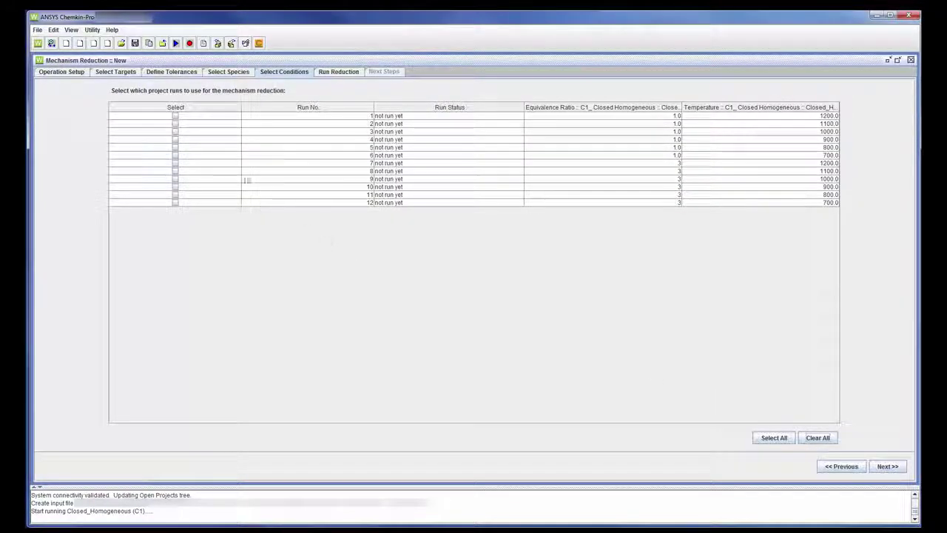
click(176, 119)
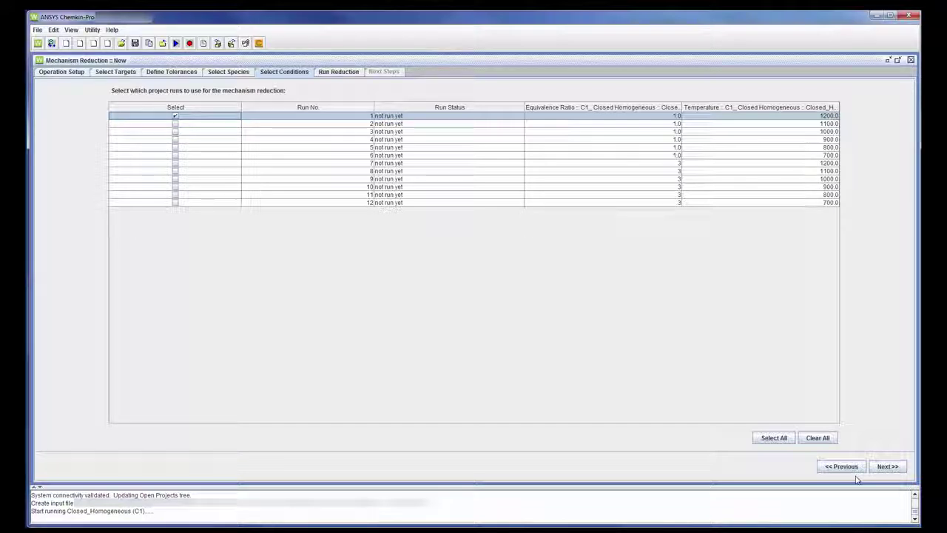
click(882, 469)
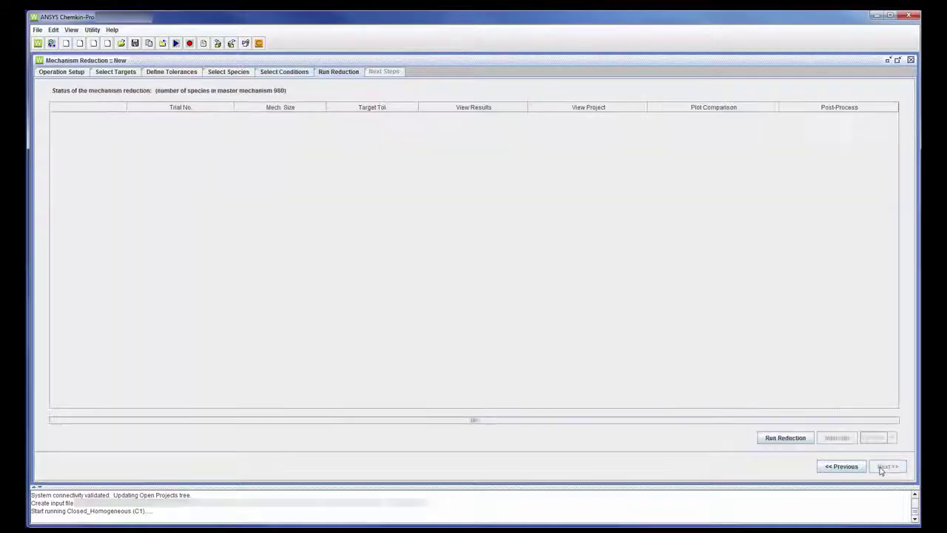
Run the DRGEP reduction, yielding 11 trials with a 159-species optimum at trial 11.
click(789, 441)
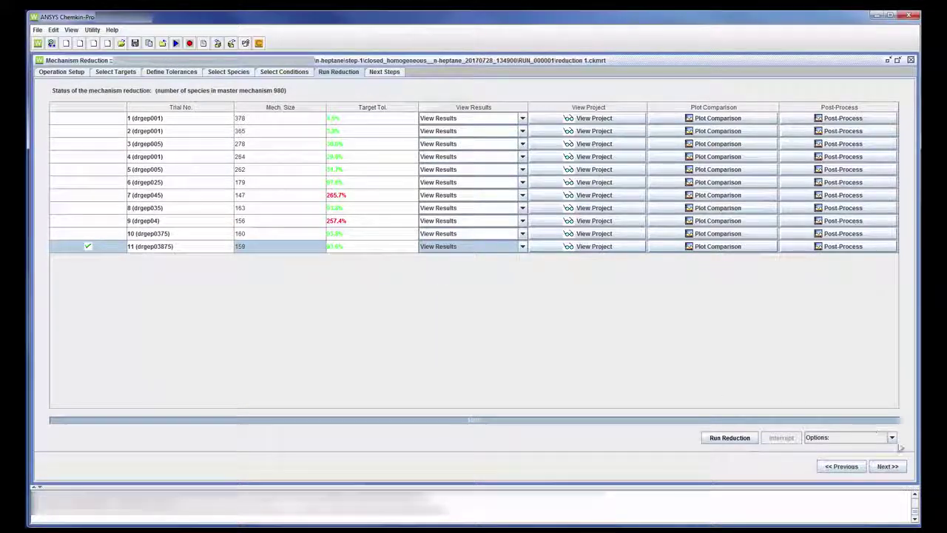
Go to Next Steps with the 159-species, 93.6% reduced mechanism preselected.
click(888, 467)
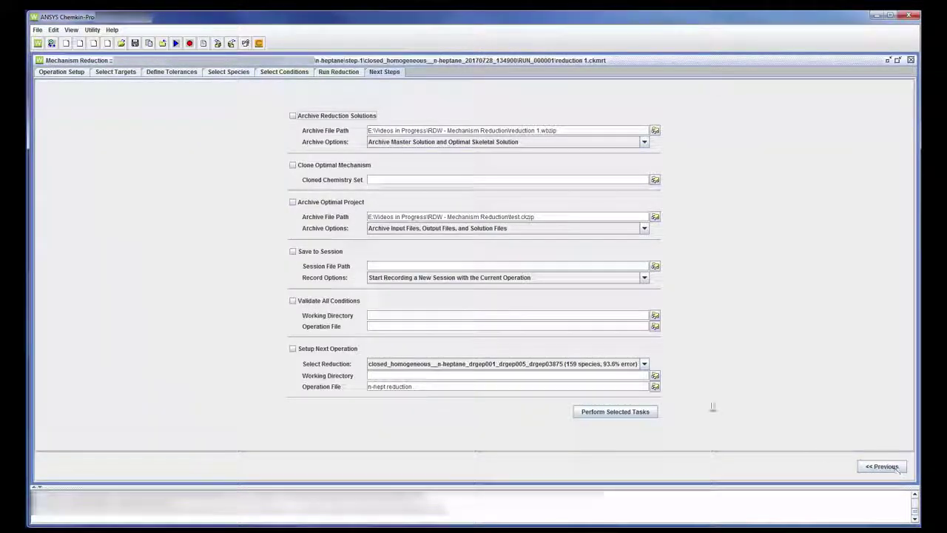